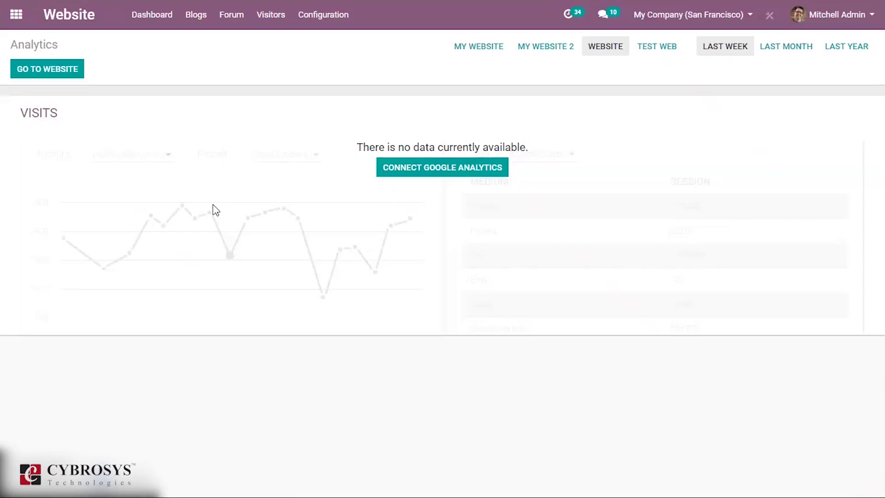
- Go from the dashboard to the live website, browse its Events and Forum pages, then return Home
left_click(45, 75)
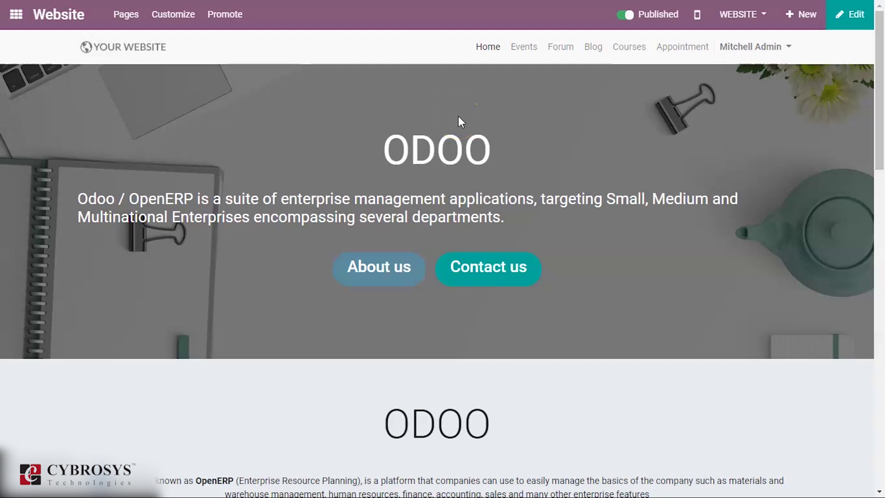
left_click(517, 54)
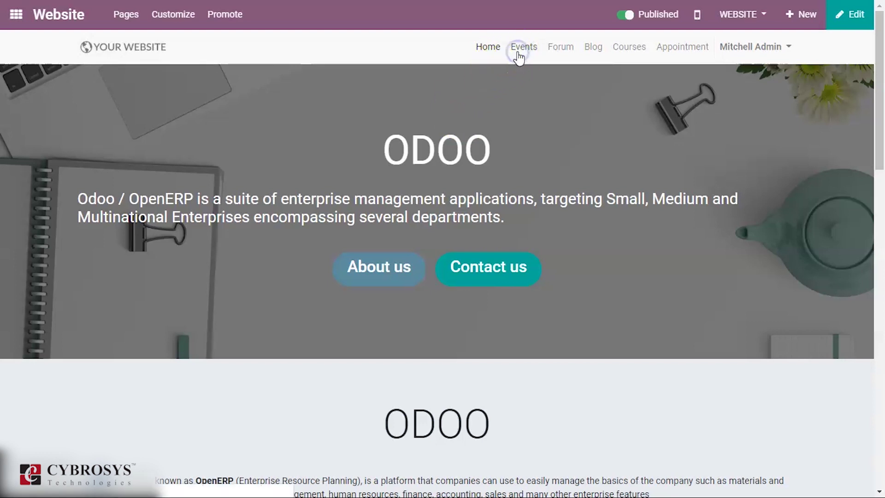
left_click(568, 56)
left_click(486, 49)
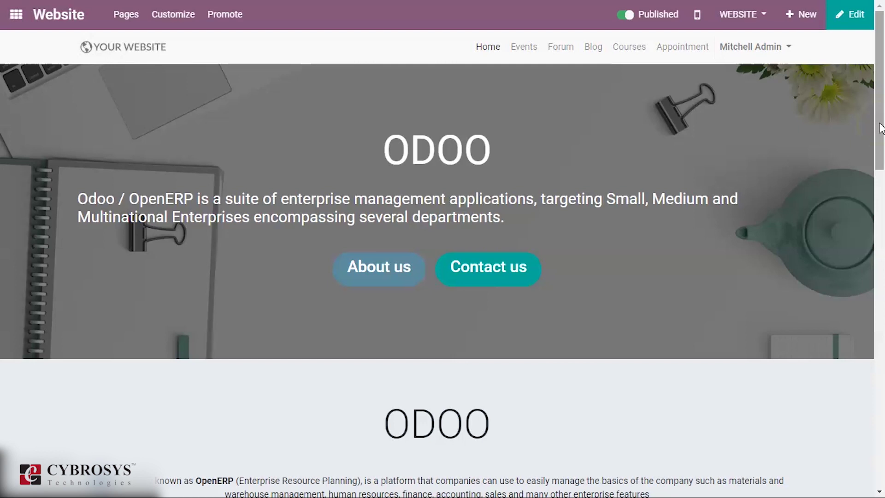
left_click_drag(881, 127, 880, 157)
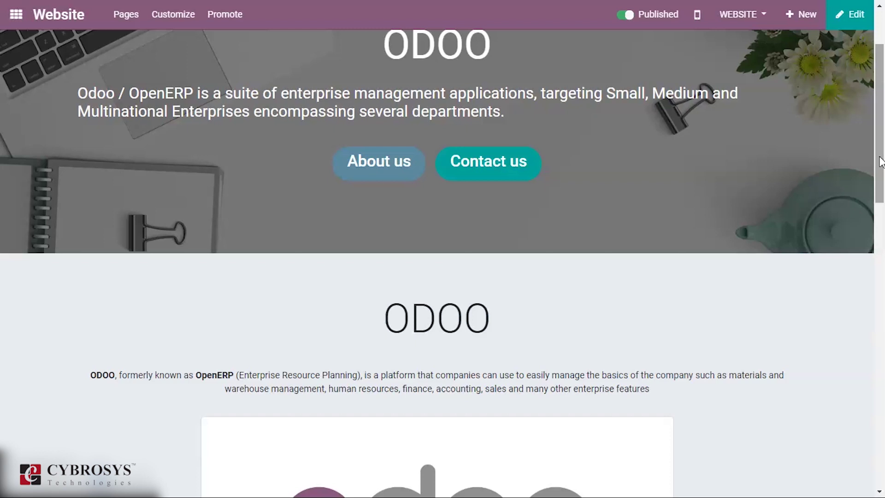
left_click_drag(881, 161, 880, 247)
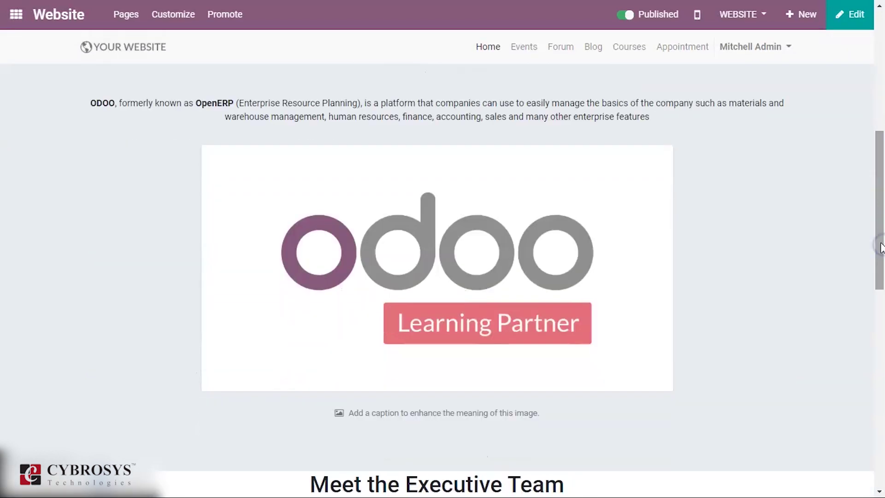
left_click(497, 274)
left_click(497, 275)
left_click(445, 217)
- Enter edit mode and open the Select a Media dialog for the Odoo Learning Partner image
left_click(861, 15)
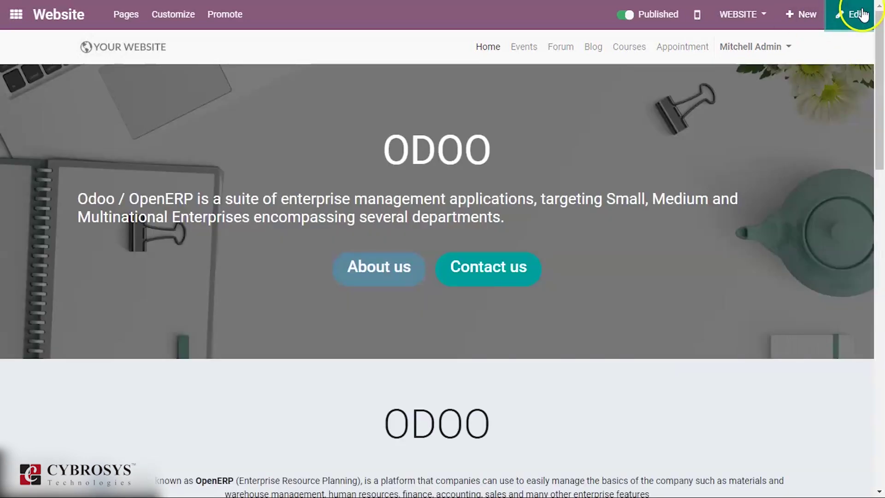
left_click_drag(880, 148, 881, 275)
left_click(605, 234)
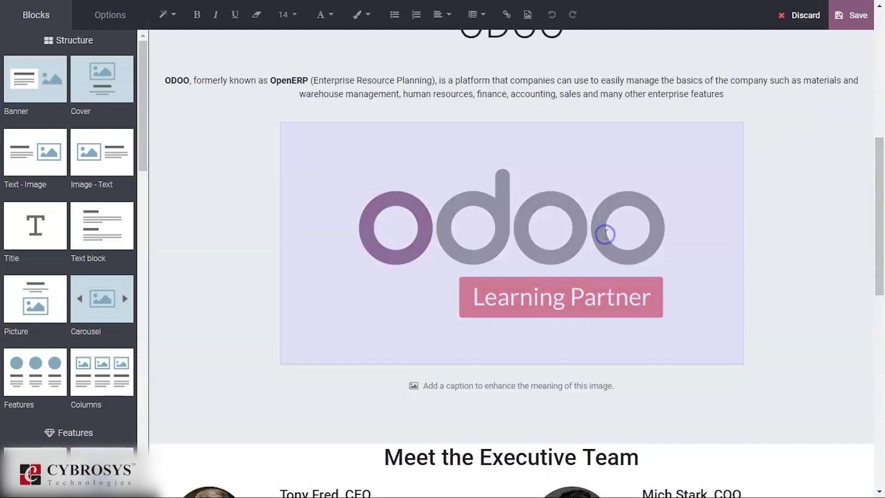
left_click(605, 234)
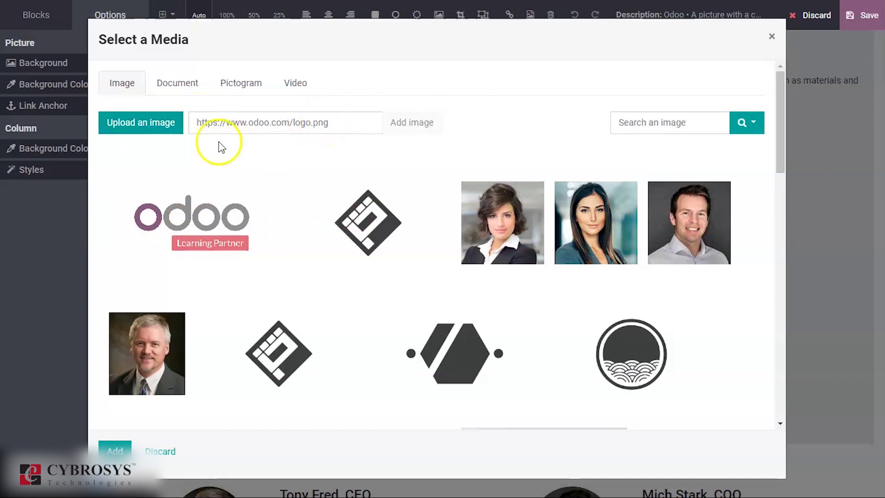
mouse_move(201, 229)
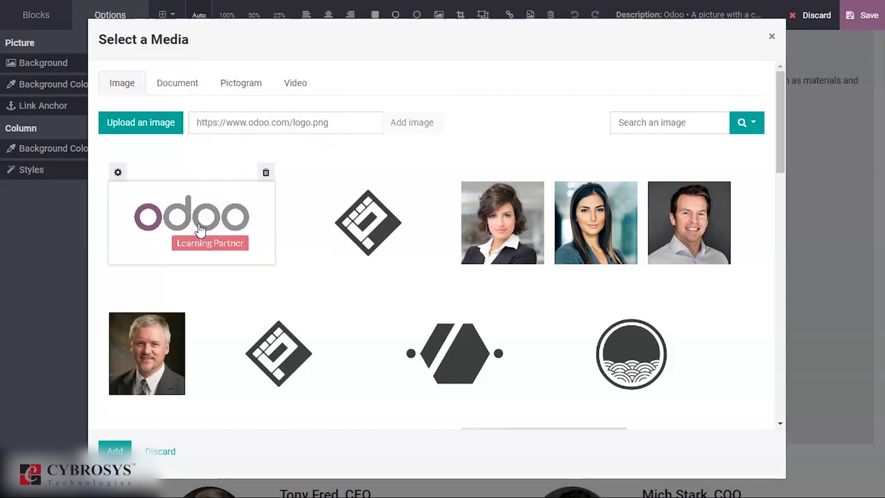
- Close the Improve your Image and Select a Media dialogs, leaving the Learning Partner image unchanged
left_click(119, 172)
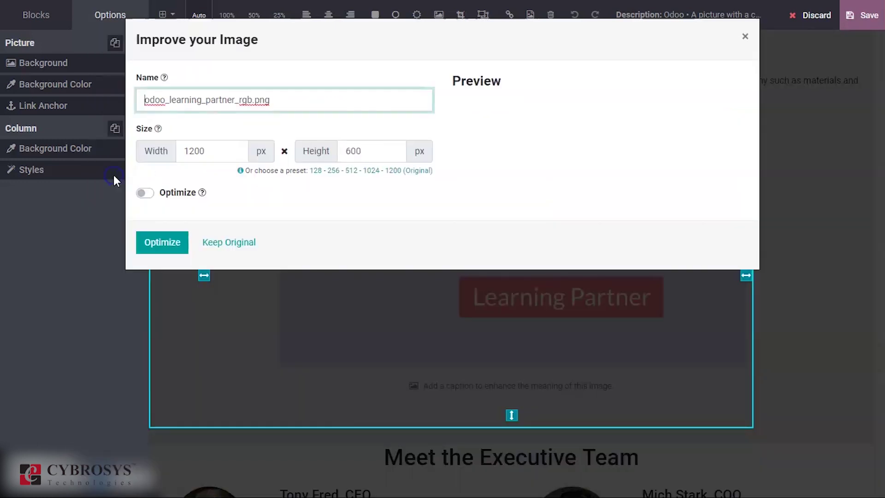
left_click(205, 206)
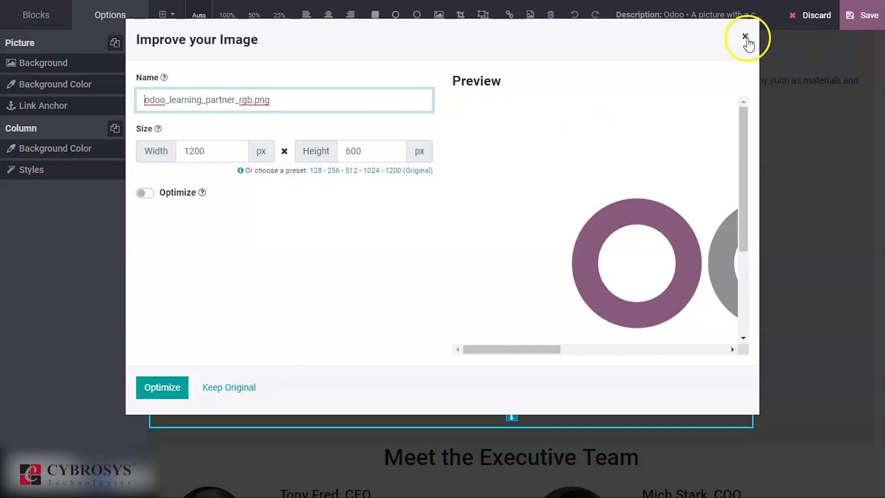
left_click(745, 37)
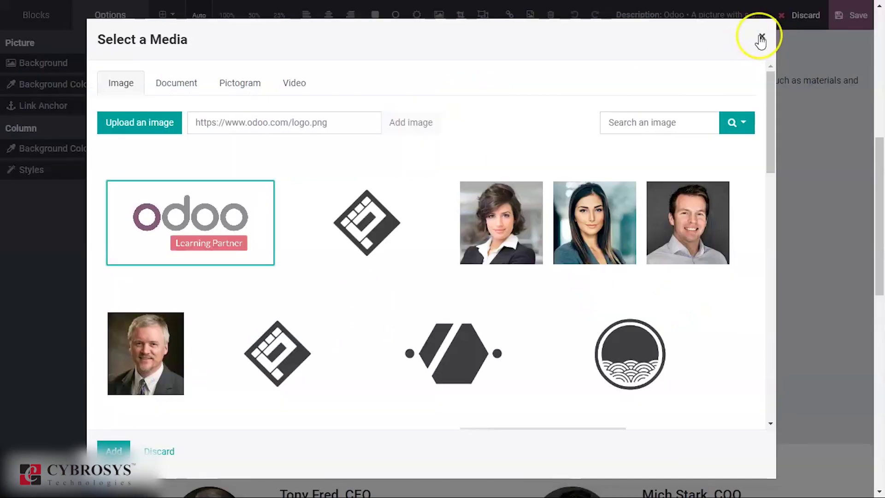
left_click(761, 38)
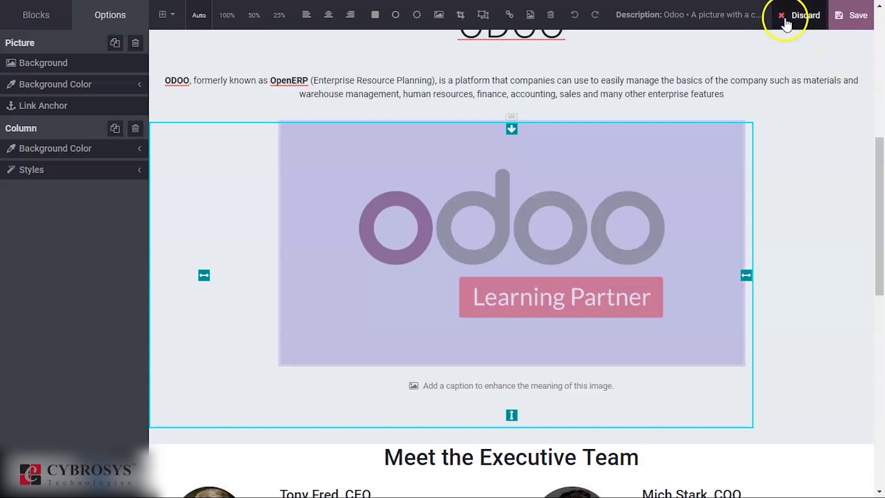
left_click(840, 167)
left_click_drag(880, 165, 881, 47)
left_click(625, 122)
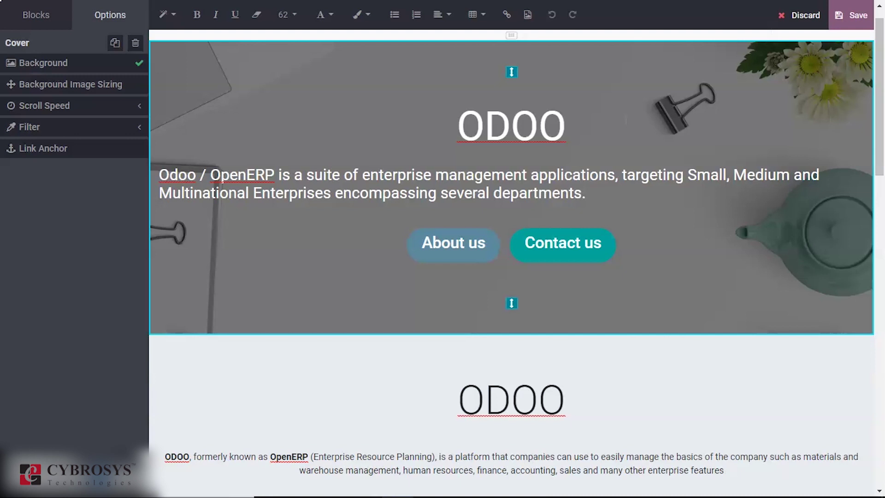
left_click(626, 121)
left_click(540, 135)
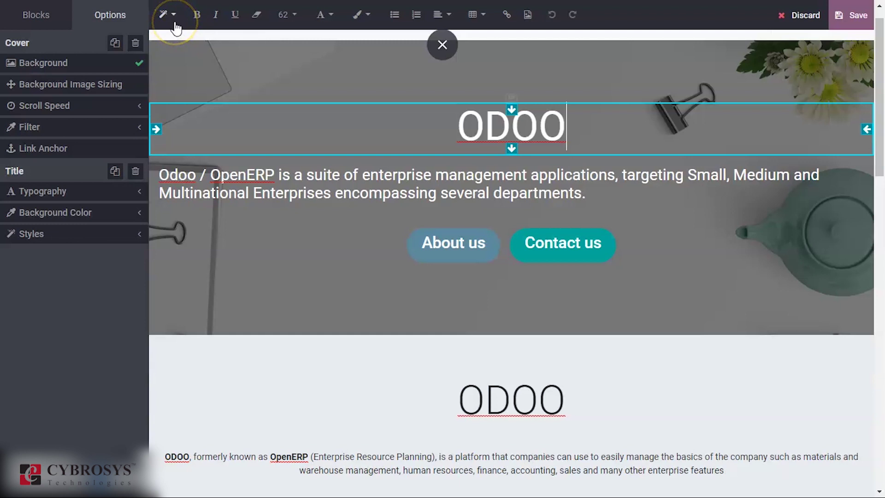
left_click(169, 14)
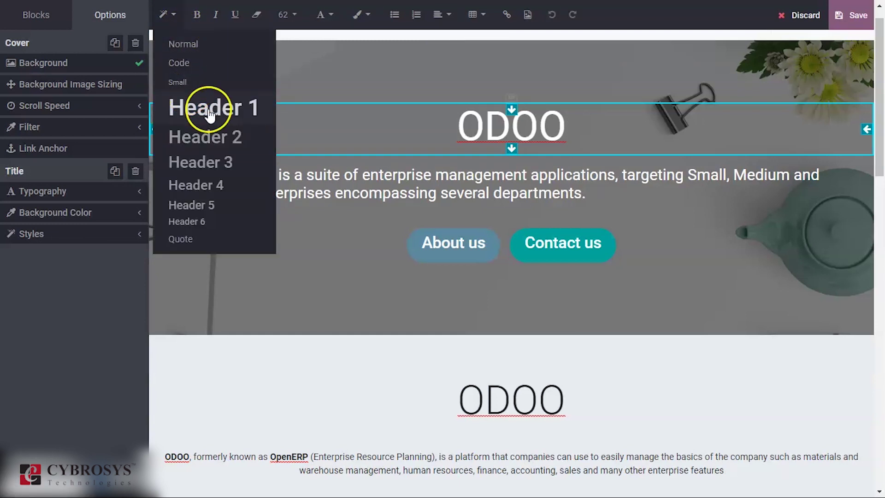
left_click(232, 110)
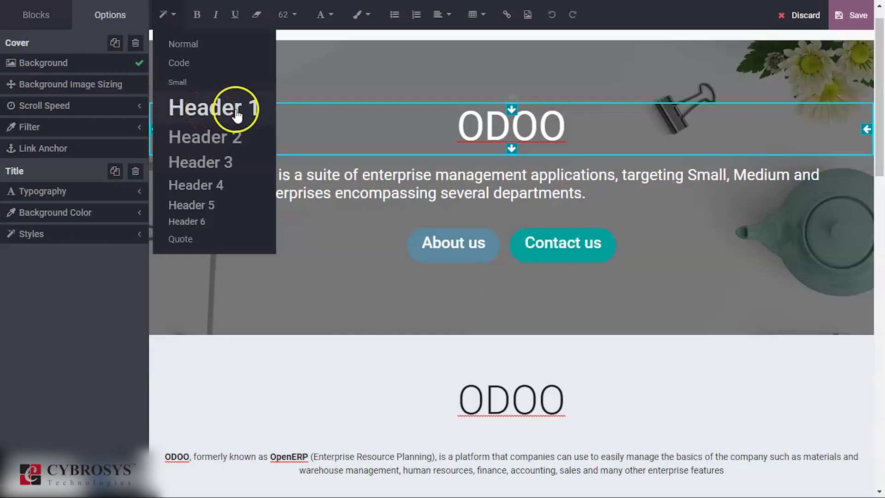
left_click(349, 193)
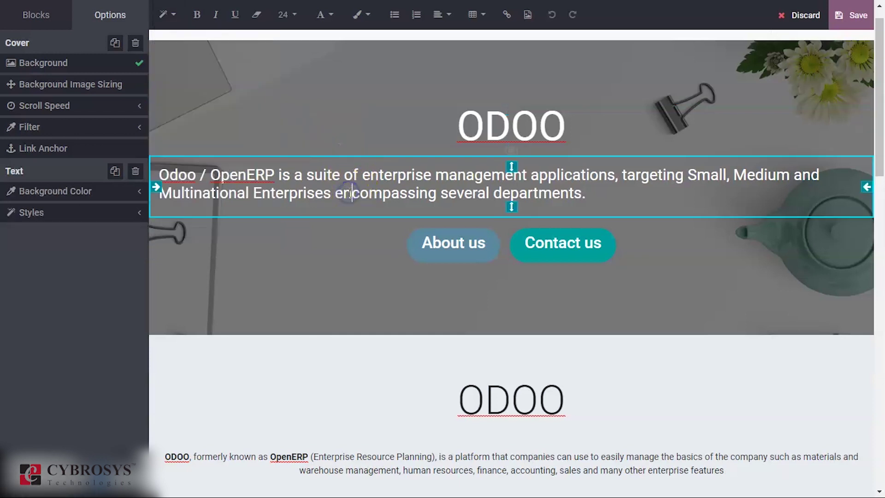
left_click(168, 15)
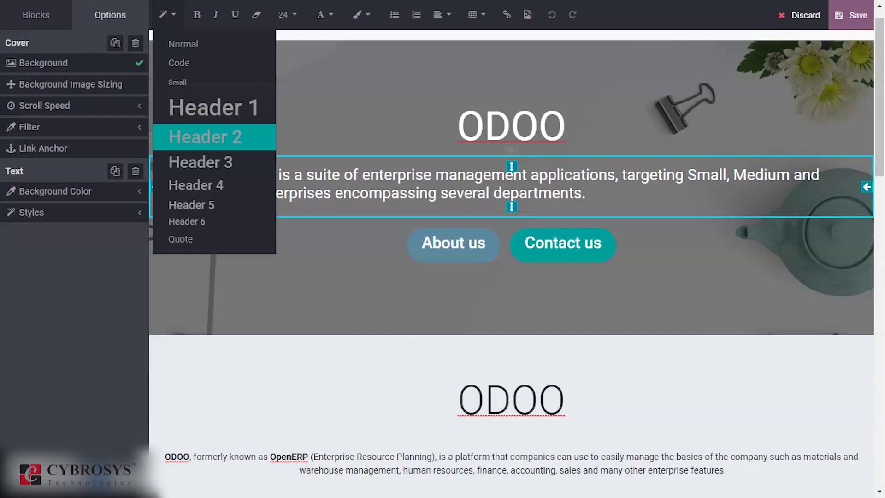
left_click(634, 68)
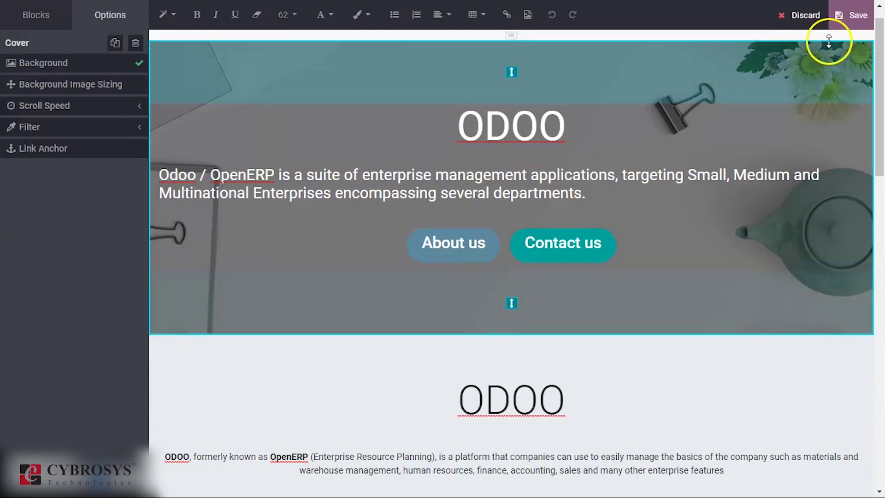
left_click(860, 19)
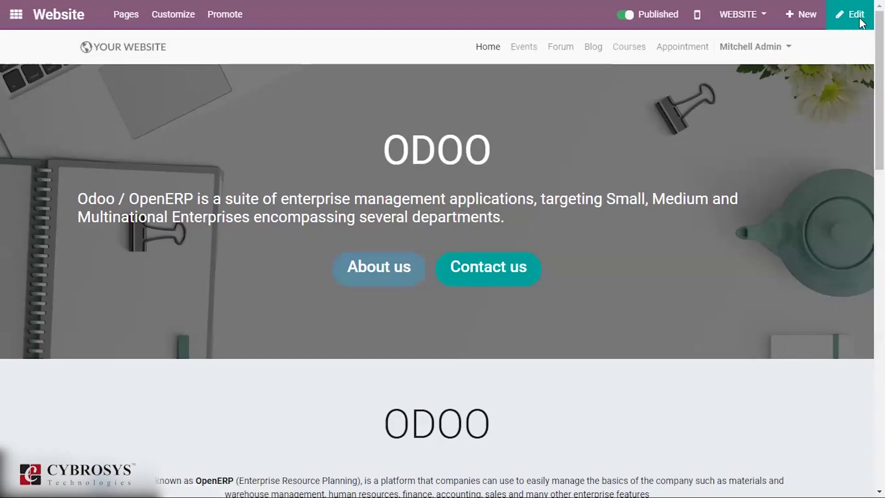
- Open Promote > Optimize SEO for the homepage and focus the Title field
left_click(226, 18)
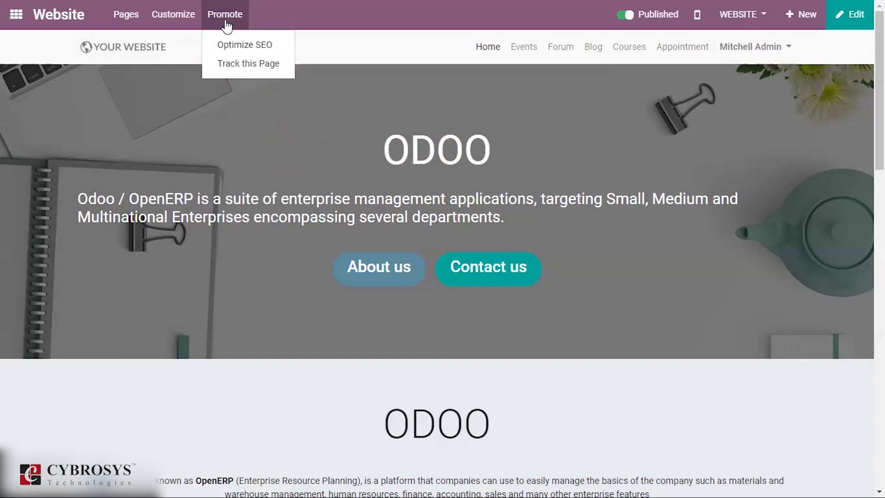
left_click(236, 45)
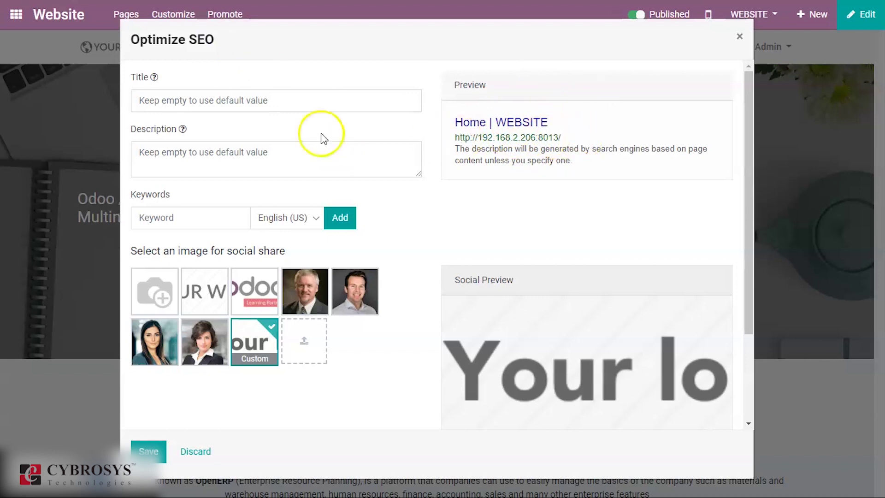
left_click(278, 101)
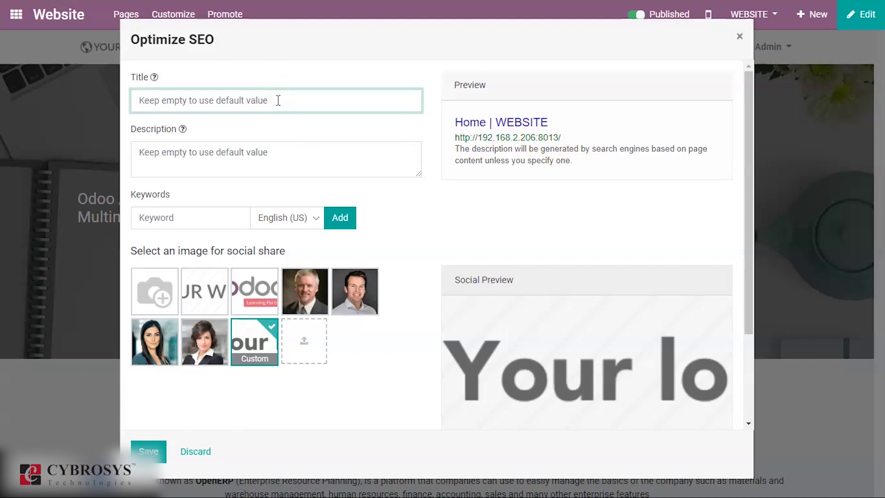
- Enter the SEO title 'Odoo' and the description 'Odoo an OpenERP for YOu'
type("Odoo")
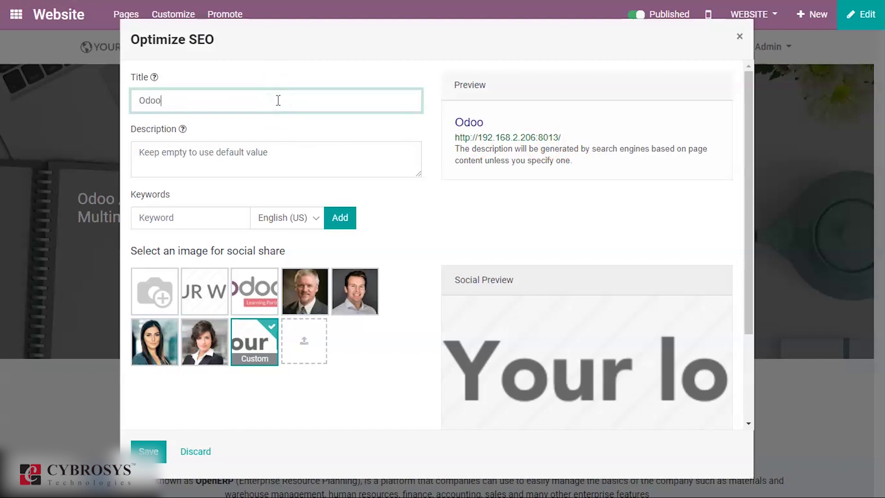
left_click(241, 159)
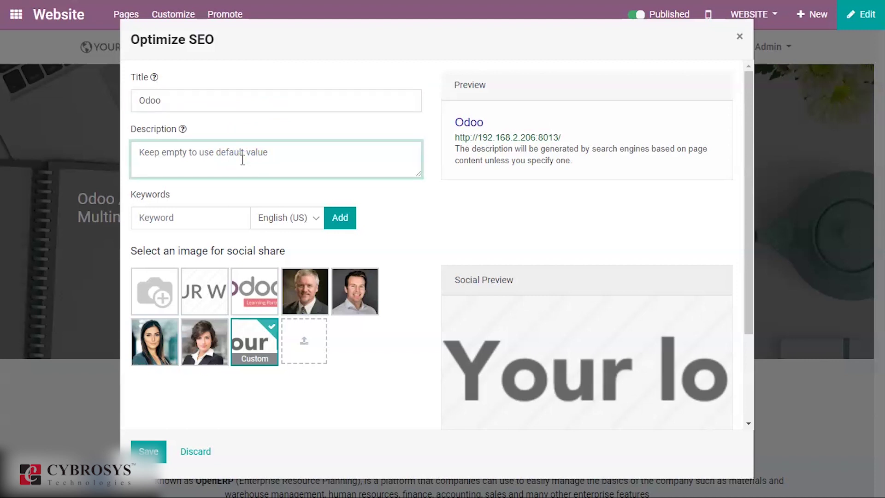
type("Odoo")
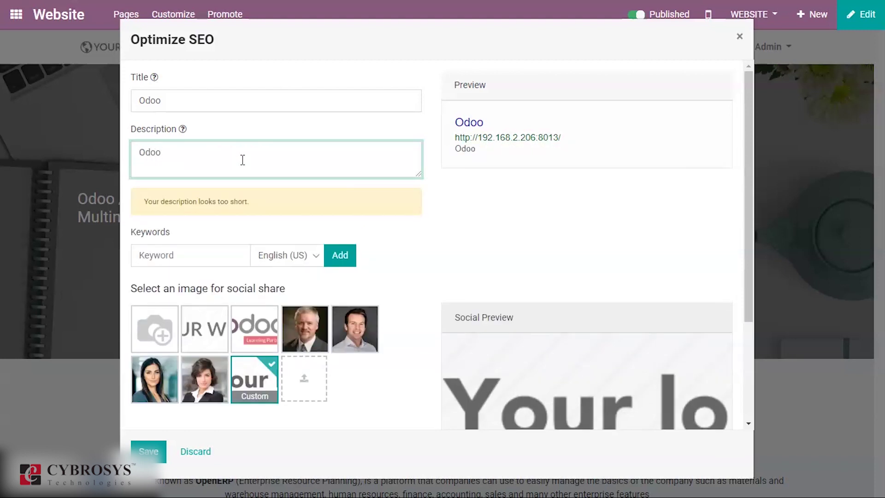
type(" an OpenERP")
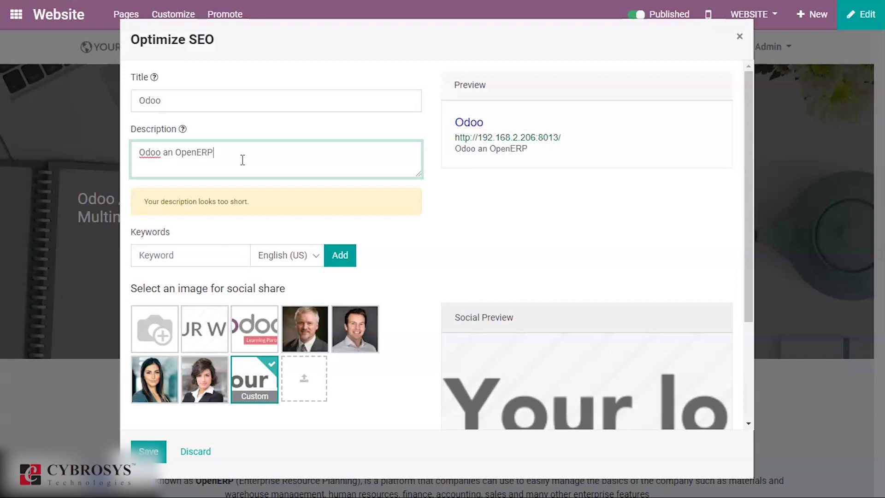
type(" for YOu")
left_click(232, 154)
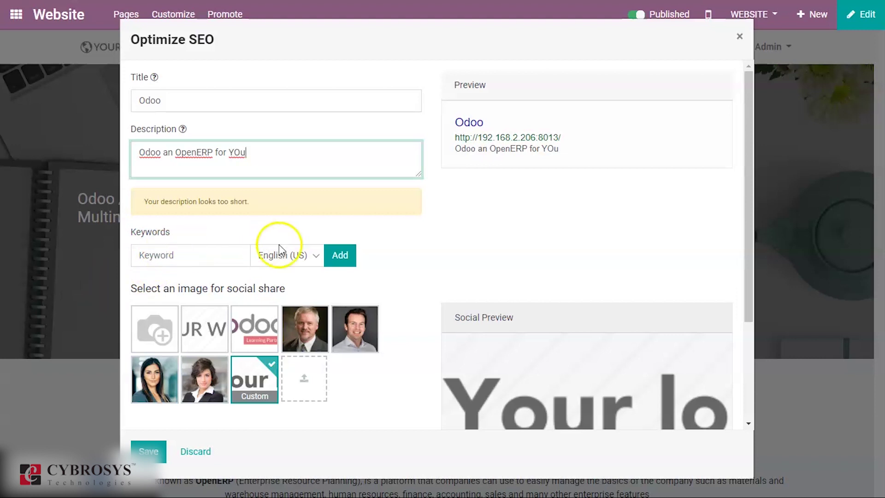
- Type 'odoo' into the SEO keyword box, keeping the keyword language unchanged
left_click(315, 259)
left_click(205, 257)
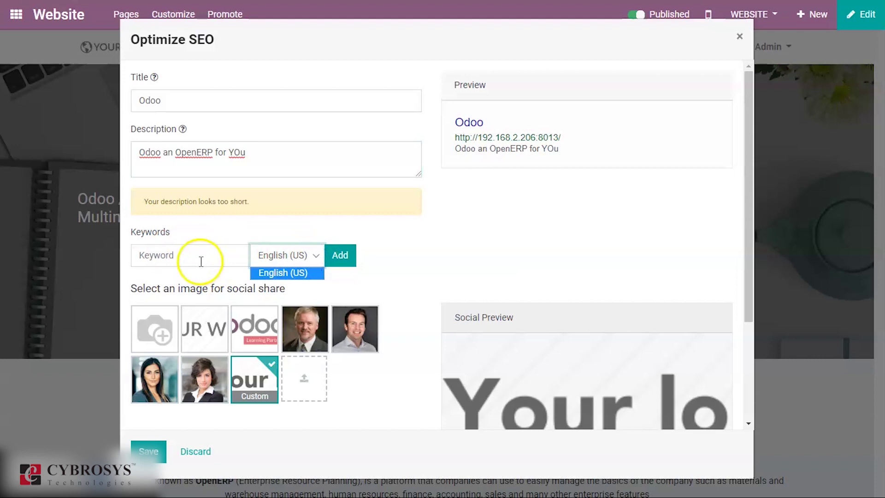
left_click(201, 260)
left_click(203, 256)
type("odoo")
left_click(282, 226)
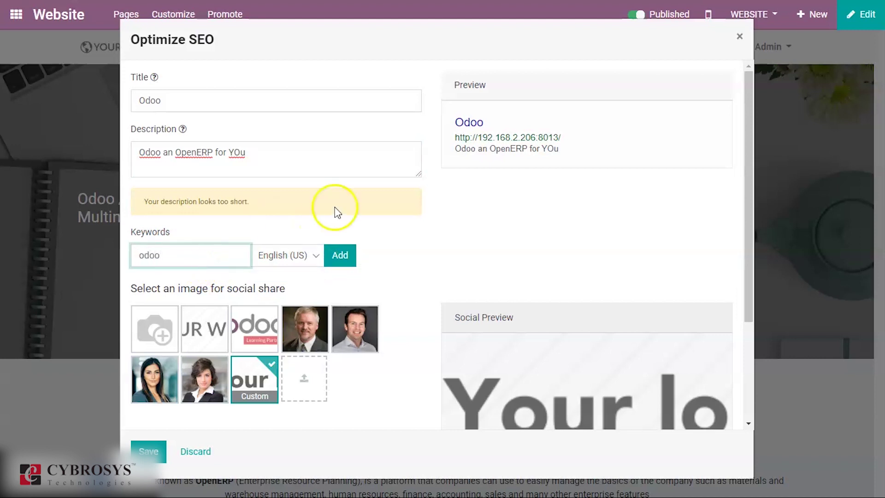
- Add 'odoo' and 'sales' as homepage SEO keywords
left_click(339, 255)
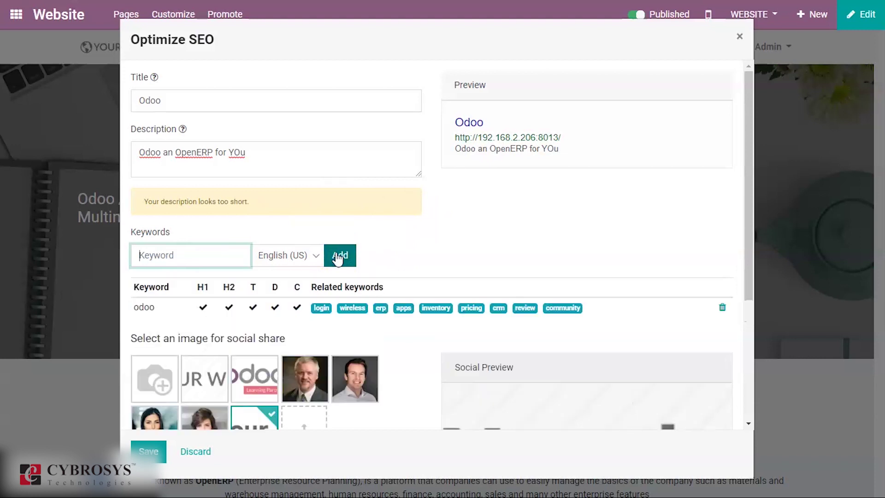
left_click(386, 263)
mouse_move(230, 291)
left_click(203, 263)
type("sales")
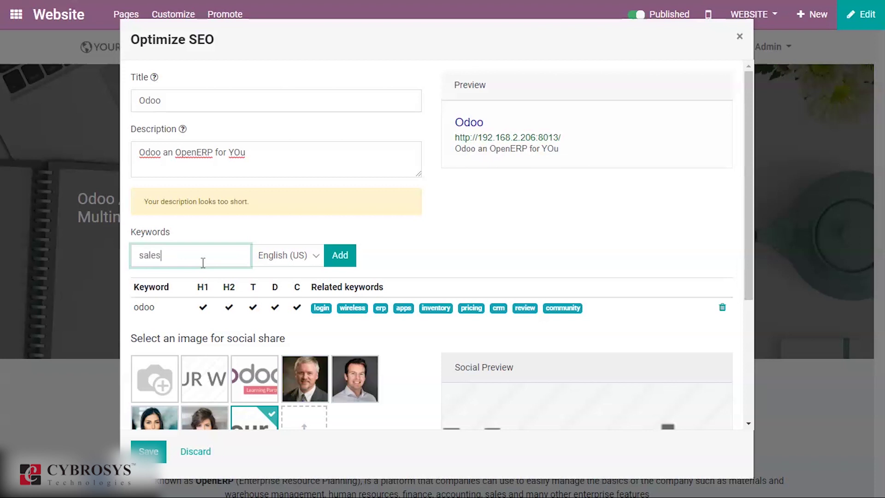
left_click(354, 254)
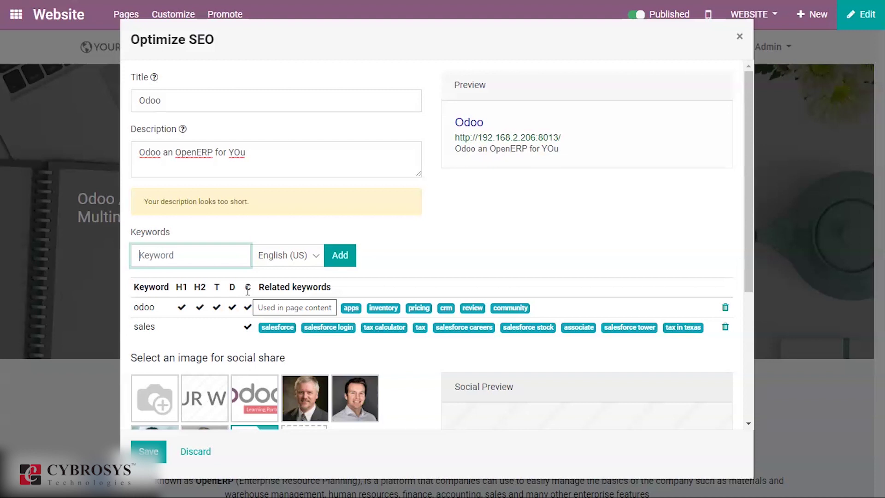
- Add the suggested 'apps' keyword and save the Optimize SEO settings
left_click(252, 341)
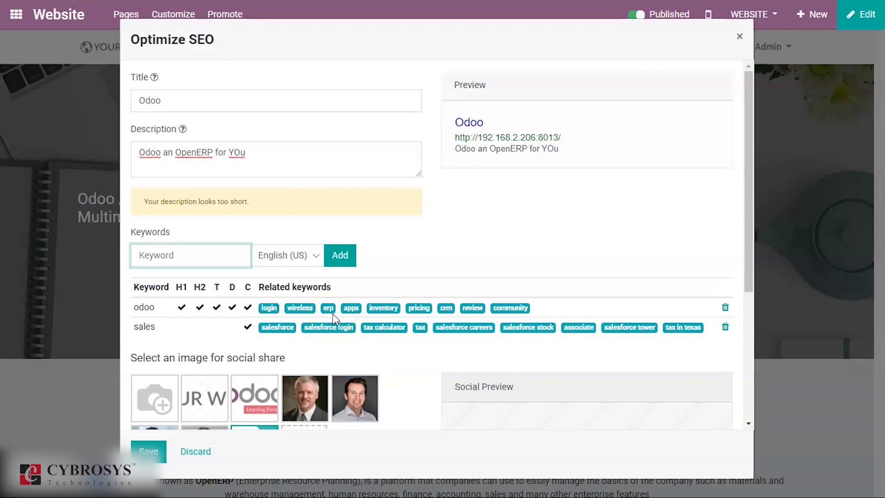
left_click(350, 309)
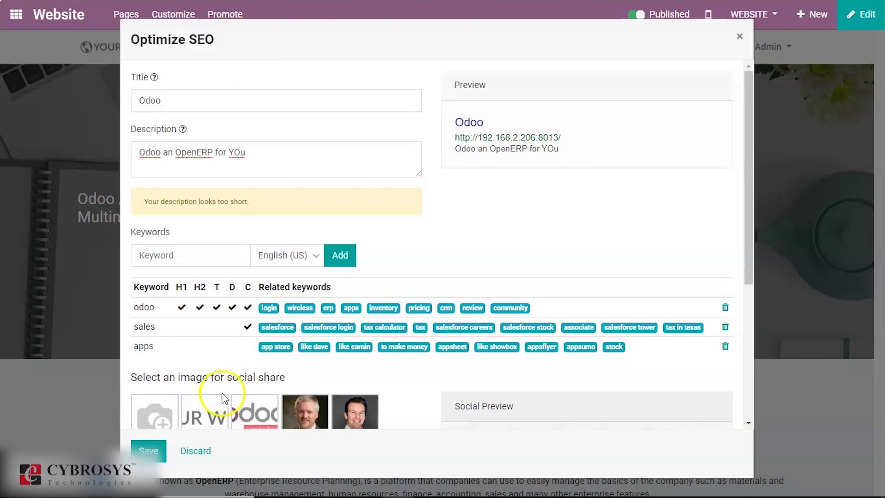
left_click(149, 450)
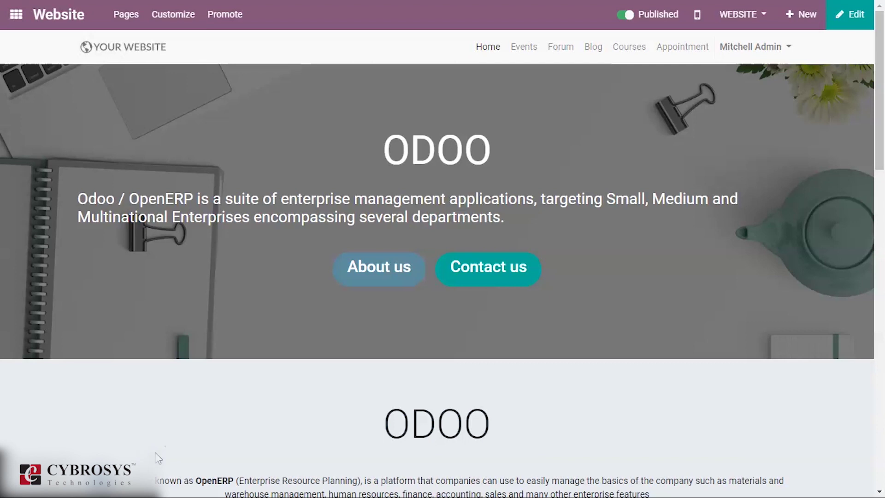